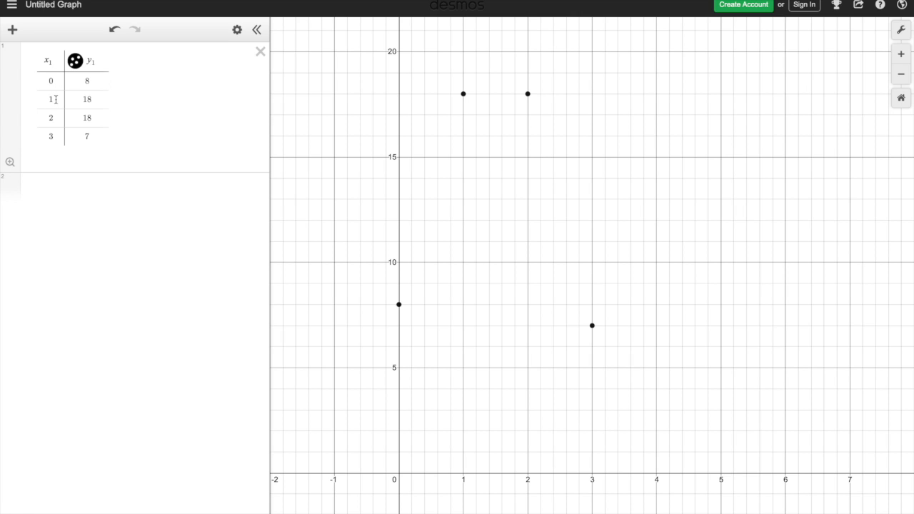
- Enter the regression y₁ ~ ax₁² + bx₁² + c for the table data in a new expression below the table
double_click(60, 138)
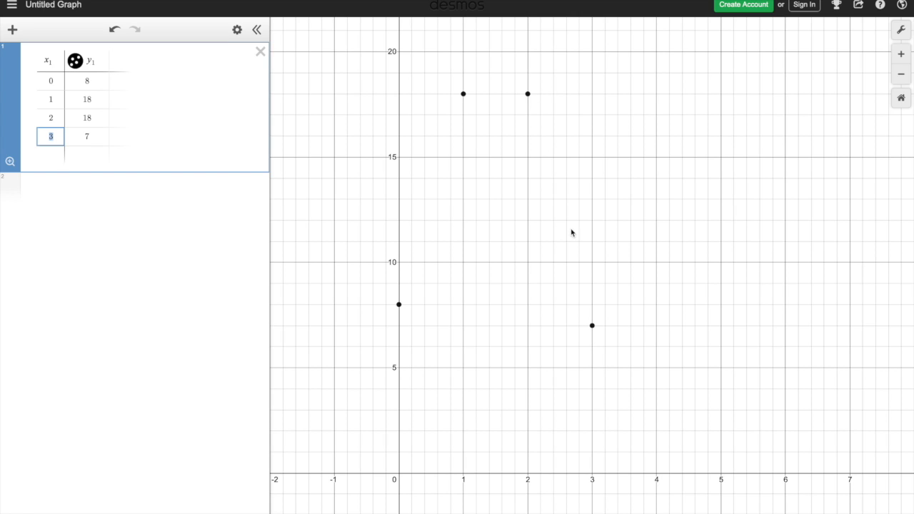
click(178, 198)
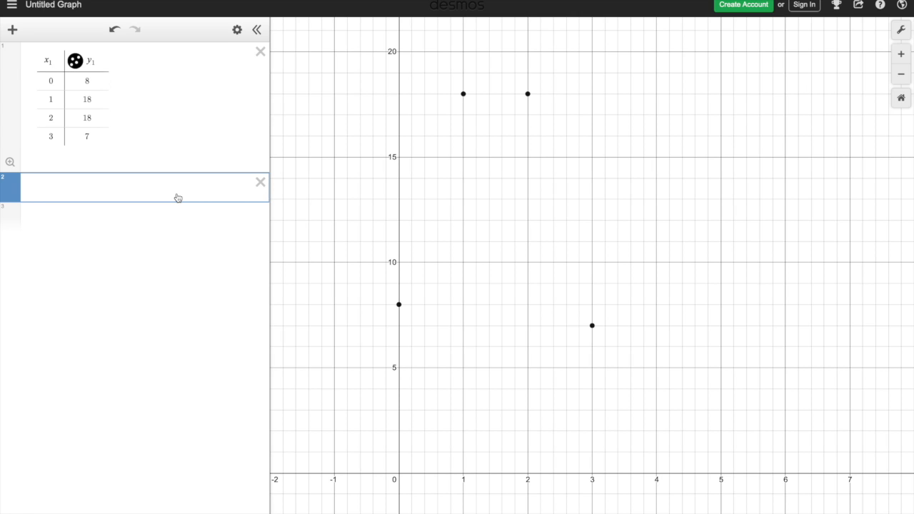
text(y1)
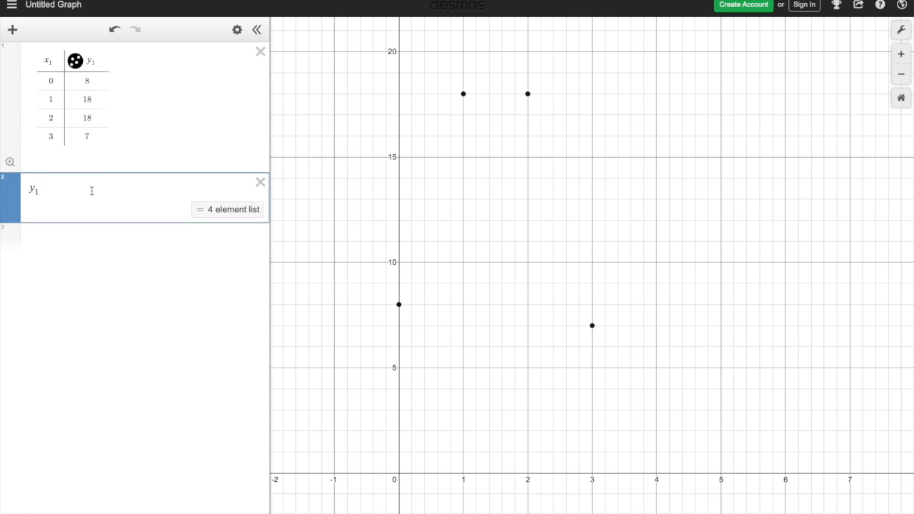
text(~)
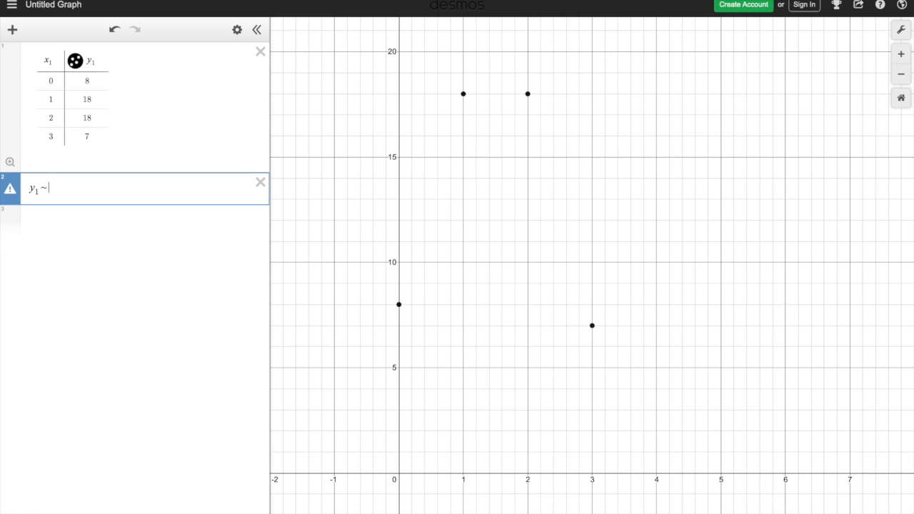
text(ax1)
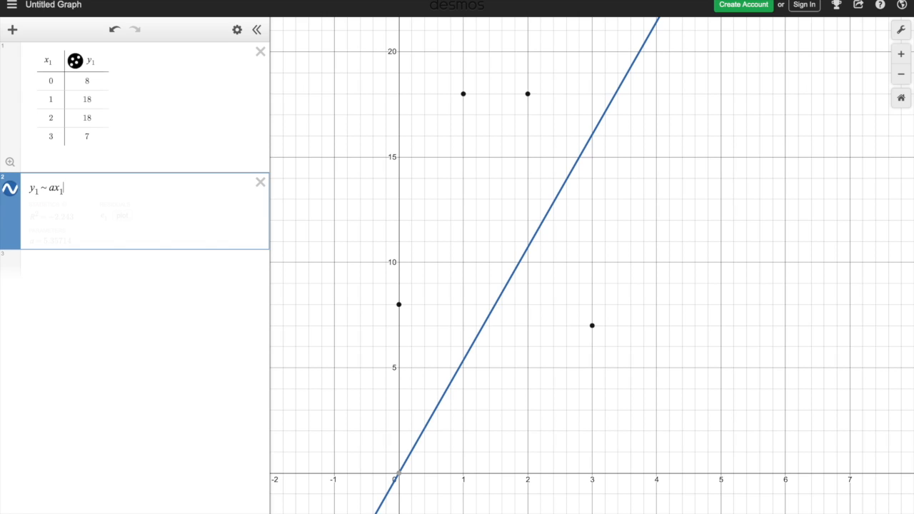
text(^2)
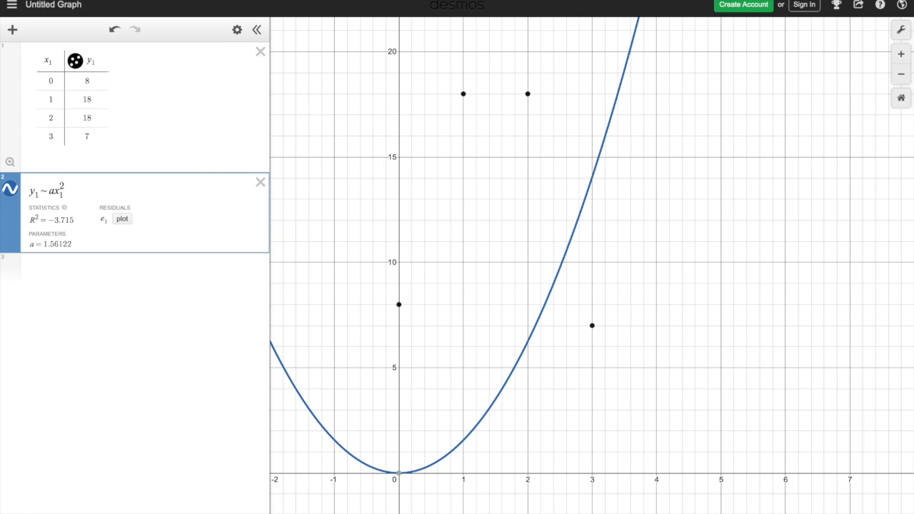
key(Right)
text(+bx_)
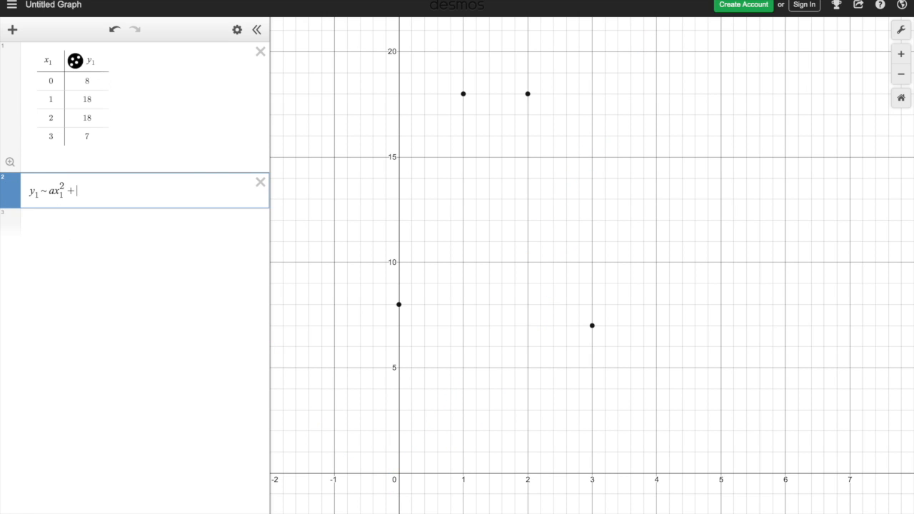
text(1)
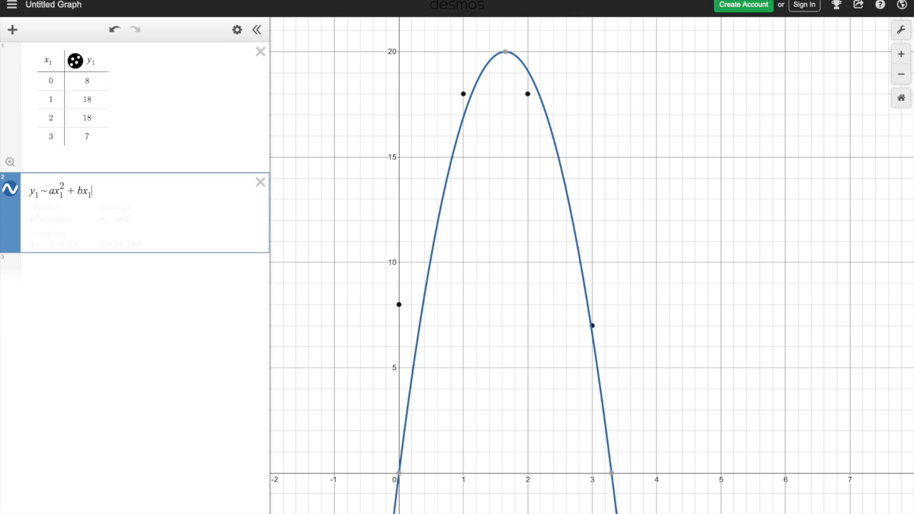
text(^2)
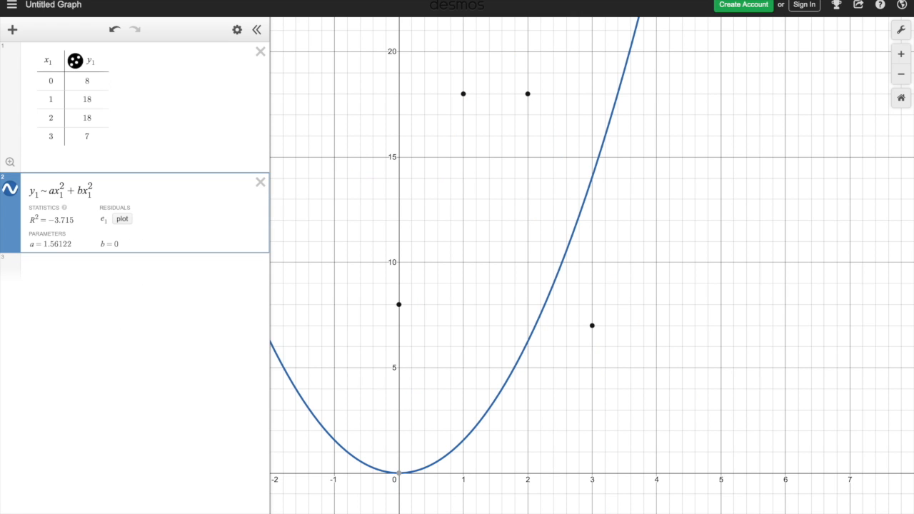
key(Right)
text(+c)
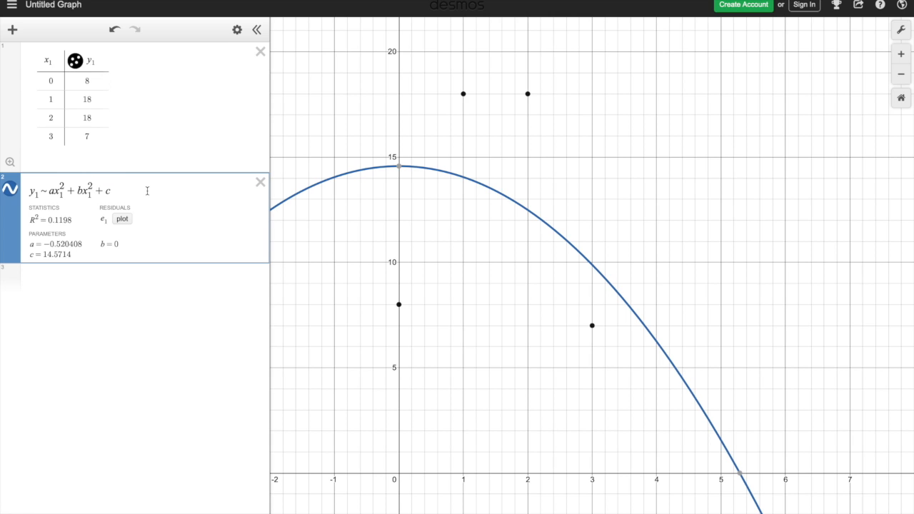
- Remove the exponent from the regression's second term so the model reads y₁ ~ ax₁² + bx₁ + c
key(BackSpace)
key(BackSpace)
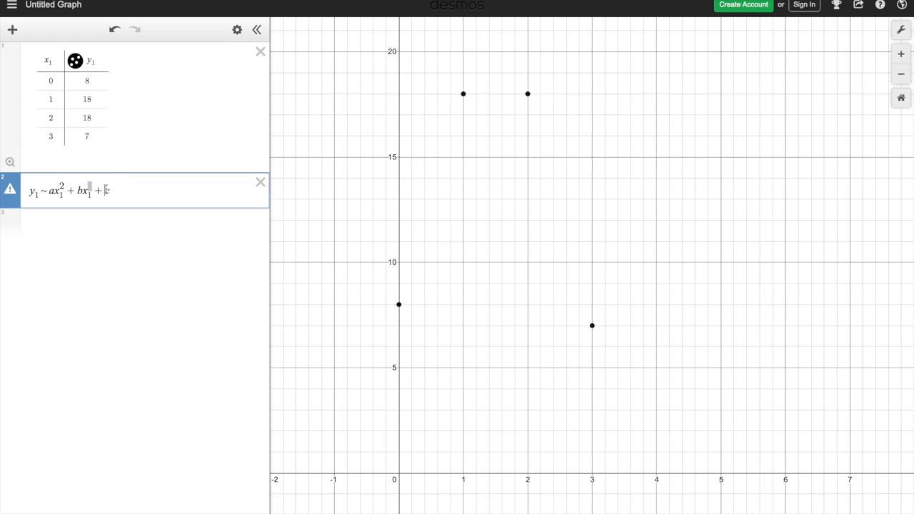
key(BackSpace)
key(BackSpace)
text(1)
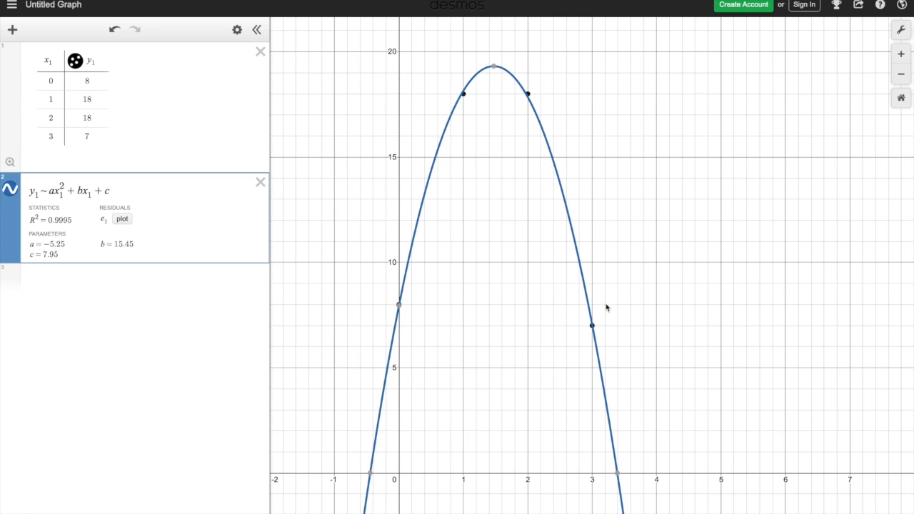
- Display the coordinates of the fitted parabola's maximum point
mouse_move(398, 306)
click(494, 68)
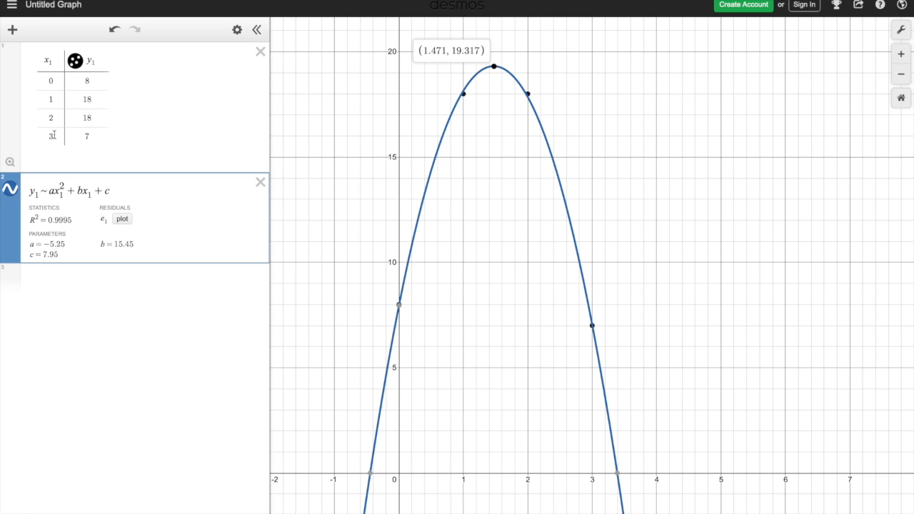
- Begin evaluating the model at x = 4 by entering y = -5.25(4)² in a new expression below the regression
click(51, 285)
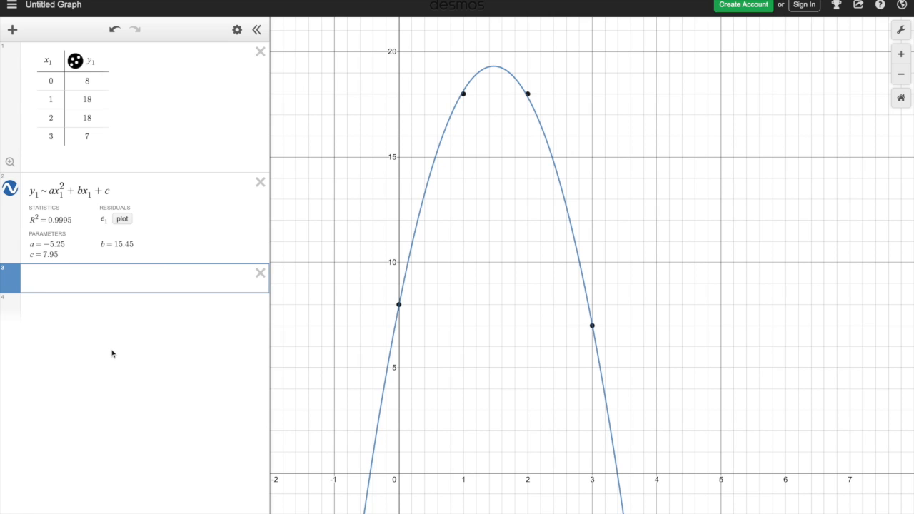
text(y =)
text(-5.25)
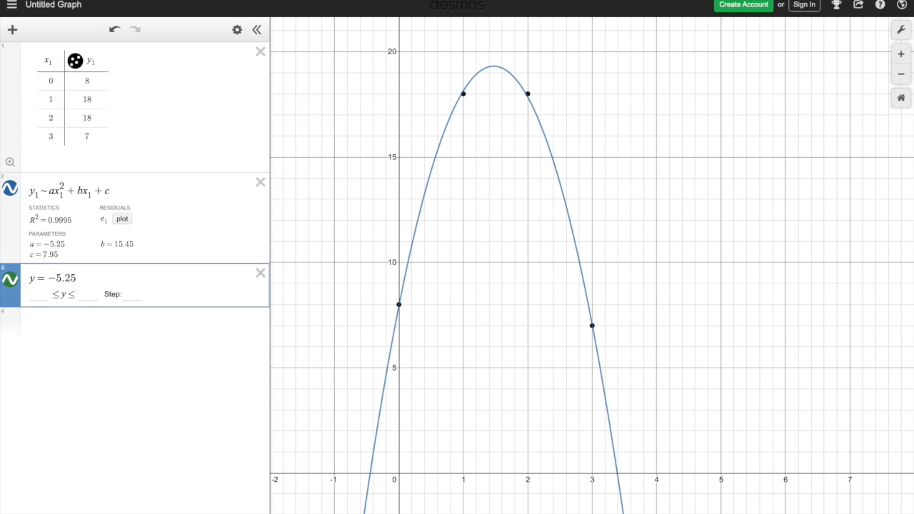
text(()
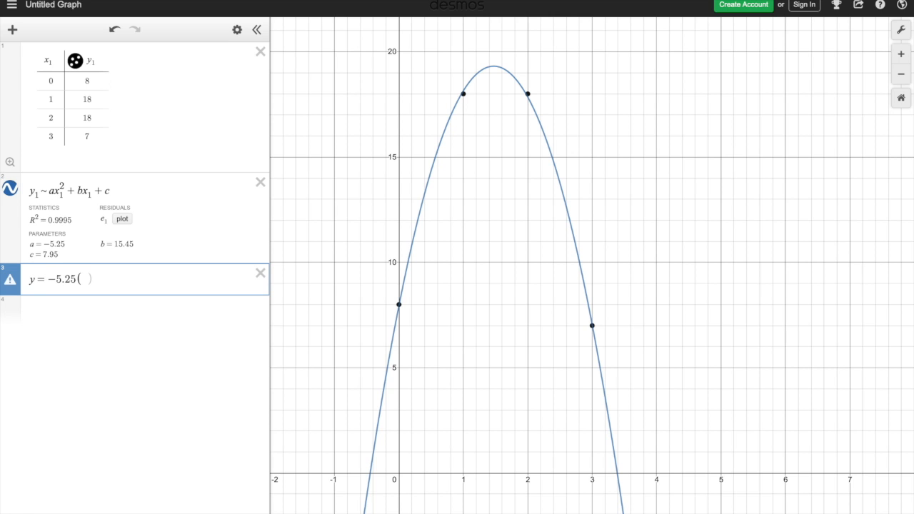
text(4))
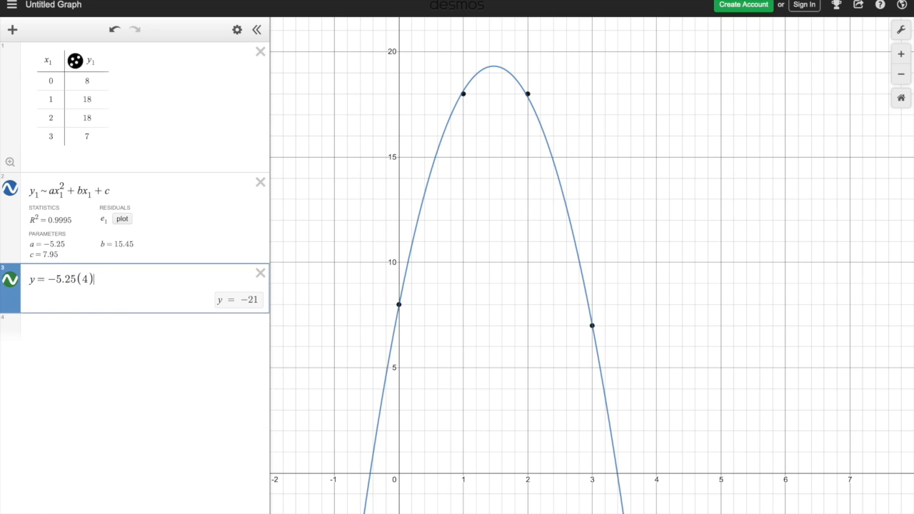
text(^2)
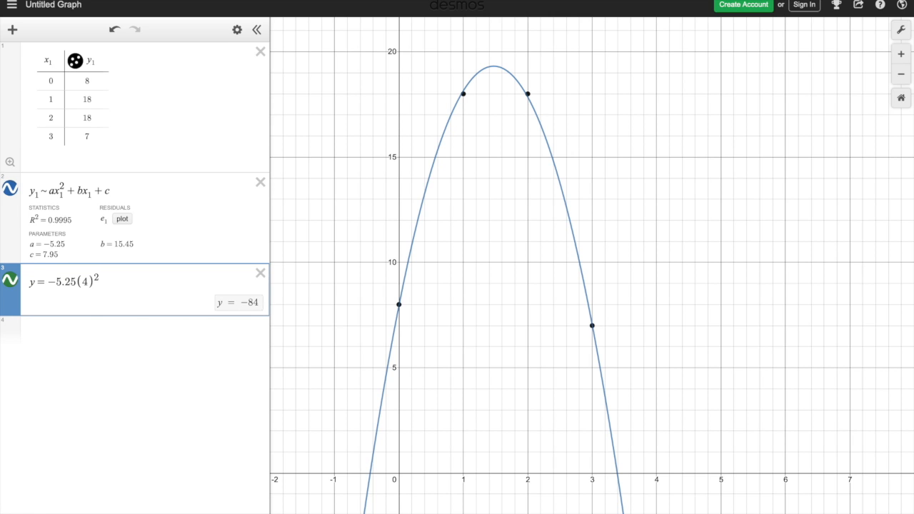
key(Right)
- Complete the evaluation expression by adding the terms + 15.45(4) + 7.95 after the squared term
text(+)
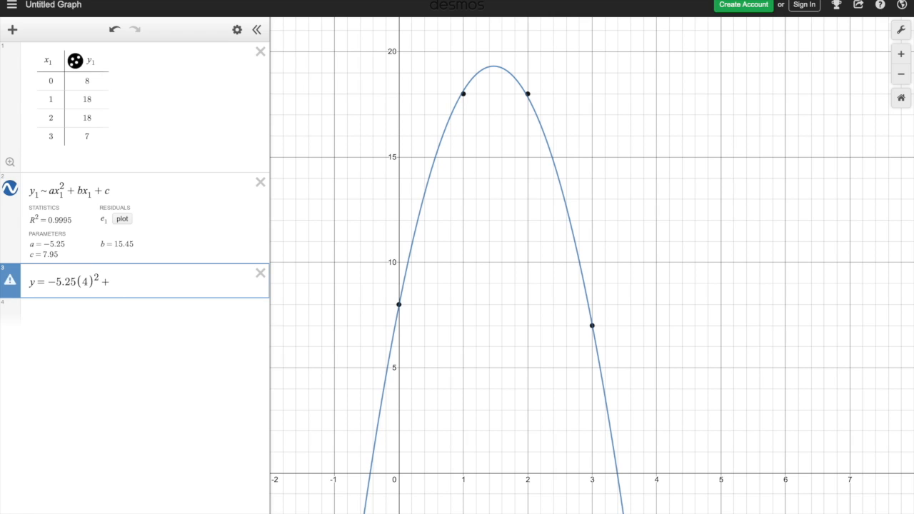
text(15)
text(.25)
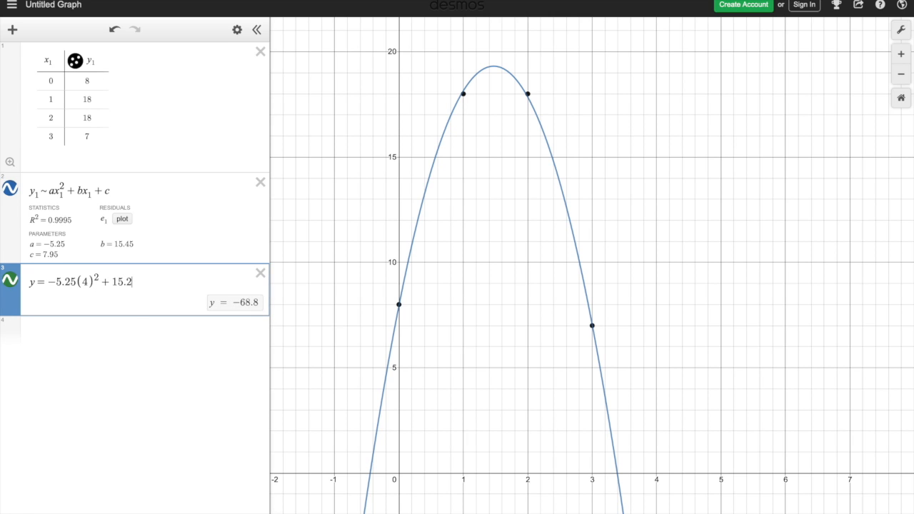
key(BackSpace)
key(BackSpace)
text(45(4)
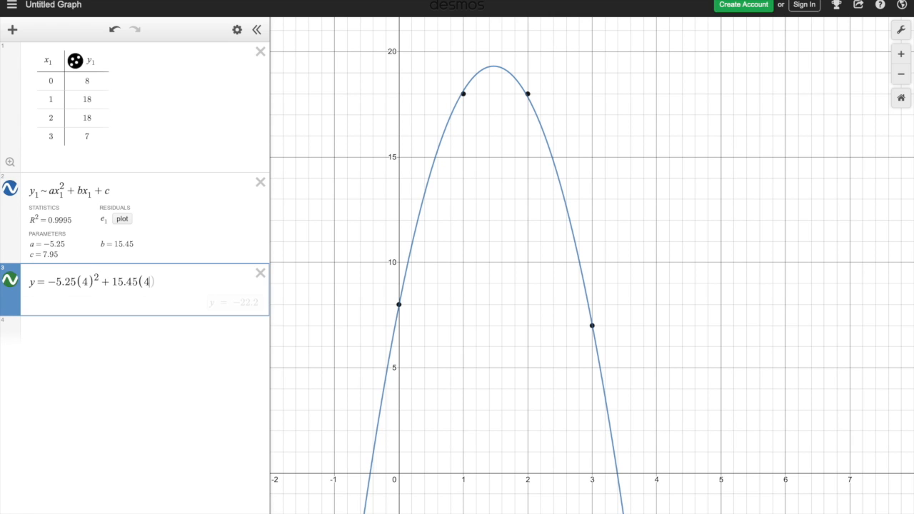
text())
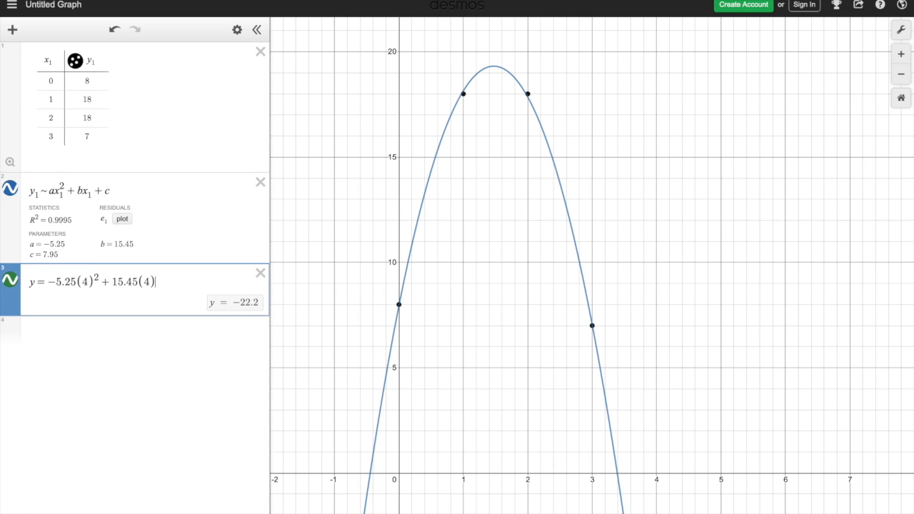
text(+)
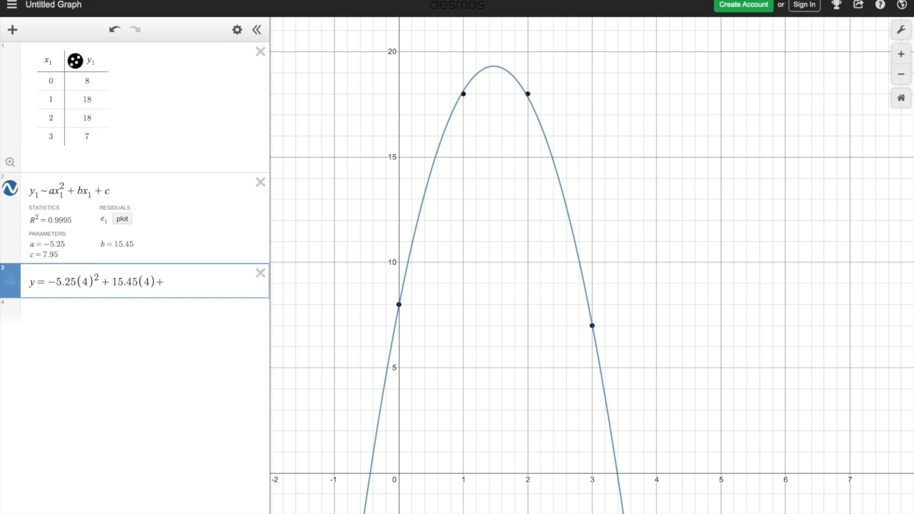
text(7)
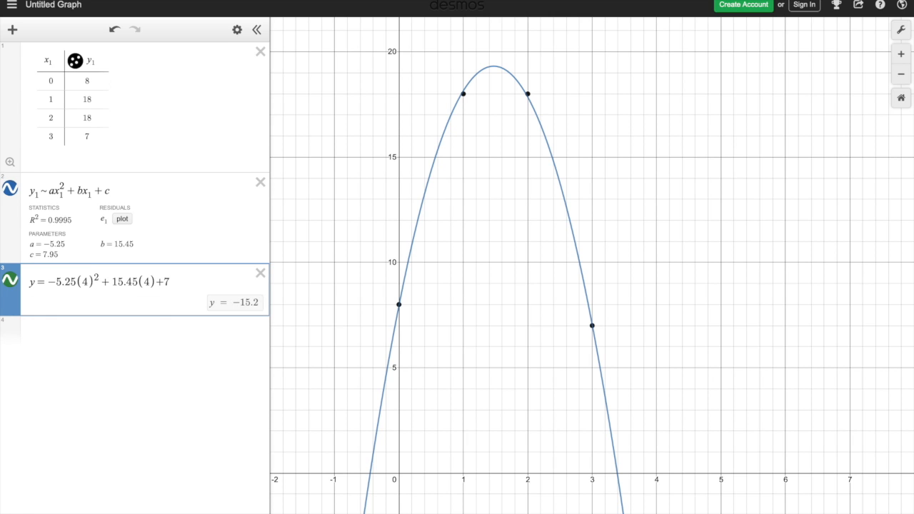
text(.95)
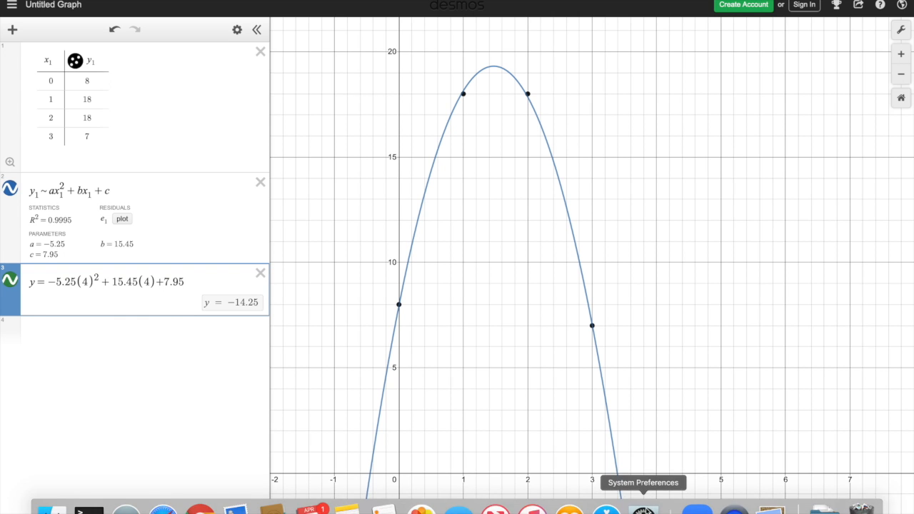
- Display the coordinates of both x-intercepts of the fitted parabola
drag(659, 395, 661, 361)
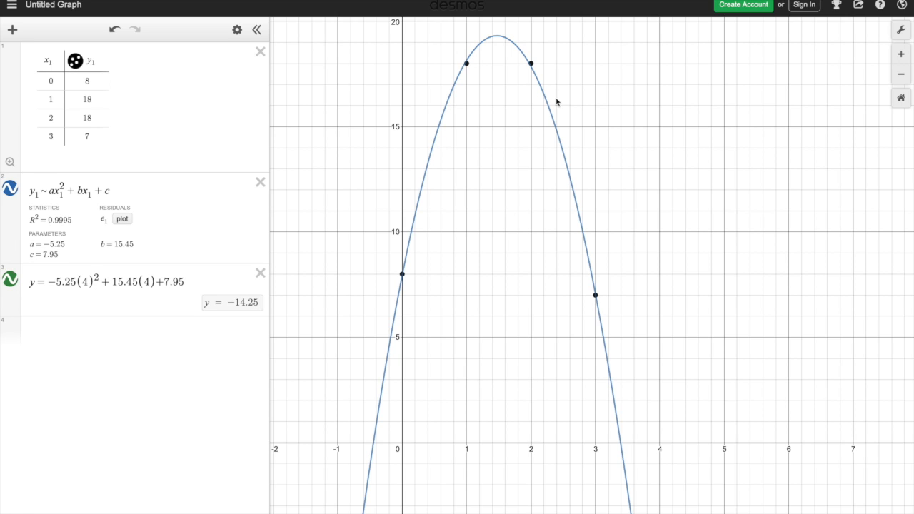
click(374, 448)
click(621, 443)
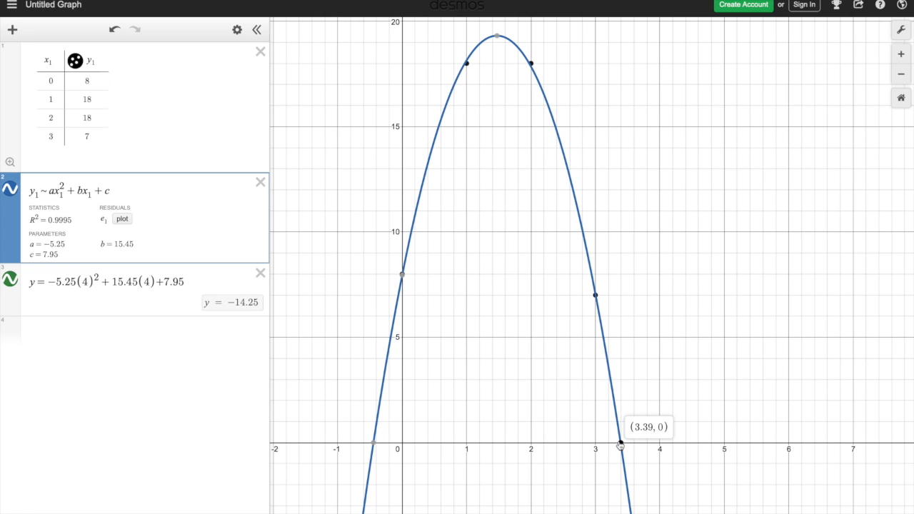
click(374, 444)
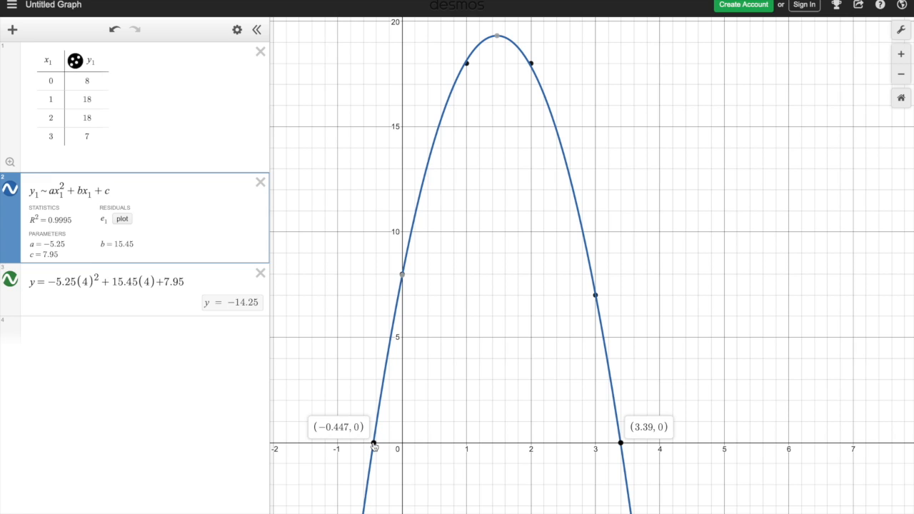